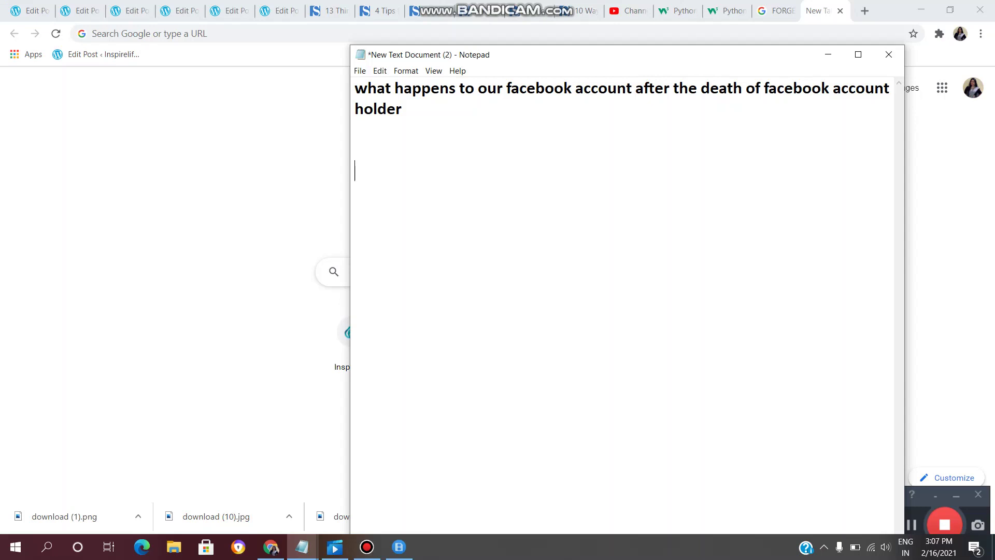
- Switch to Chrome and open the Facebook home feed
{"action": "key", "text": "alt+Tab"}
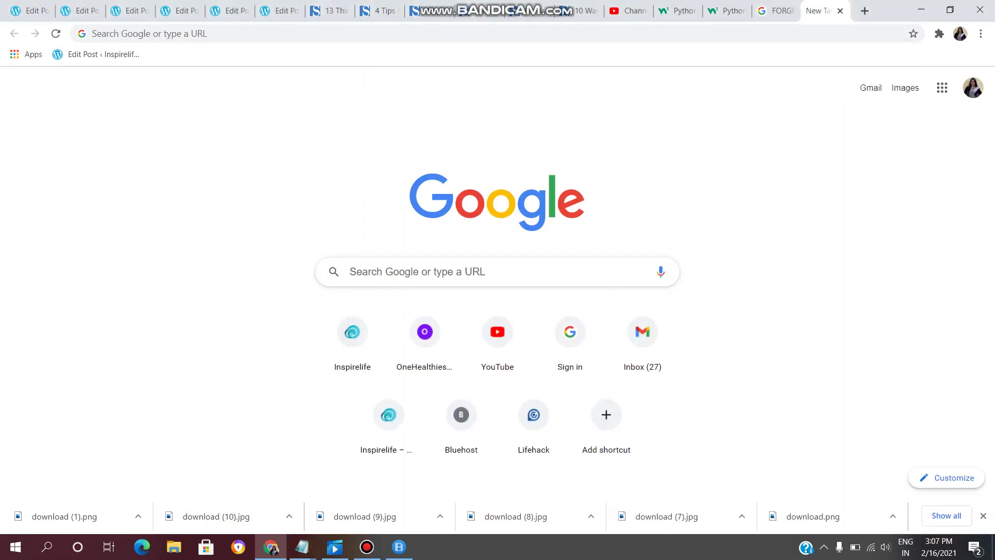
{"action": "key", "text": "ctrl+l"}
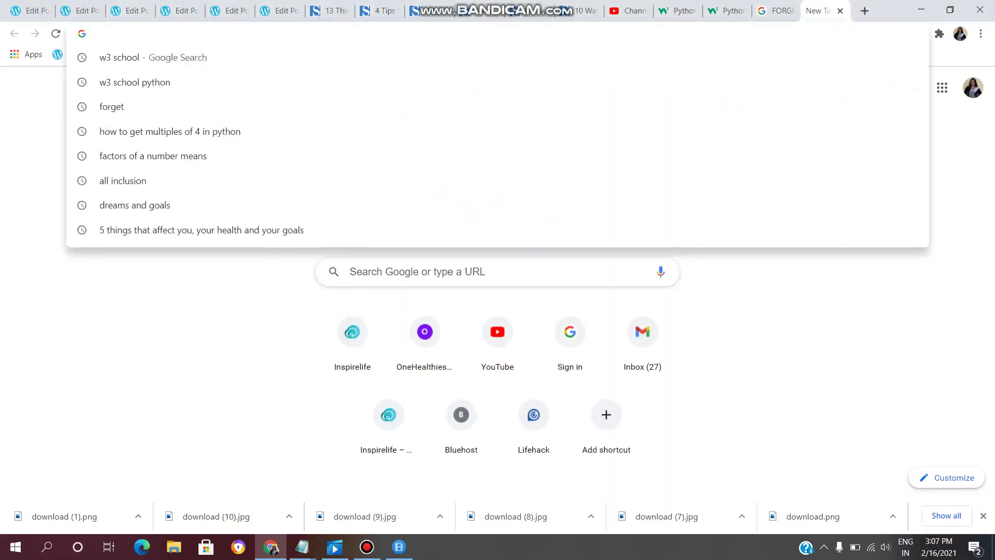
{"action": "type", "text": "facebook.com/teatime.adda.7/"}
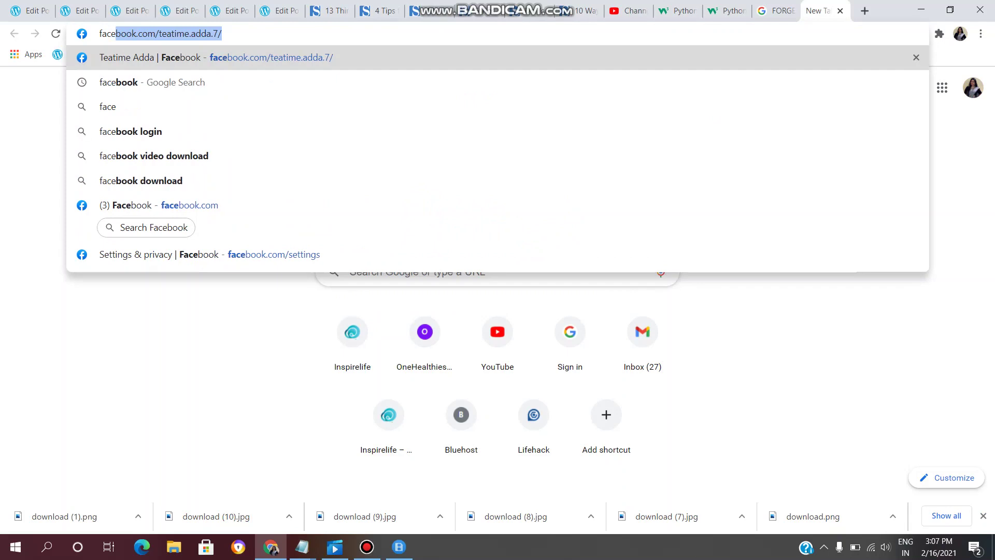
{"action": "key", "text": "Return"}
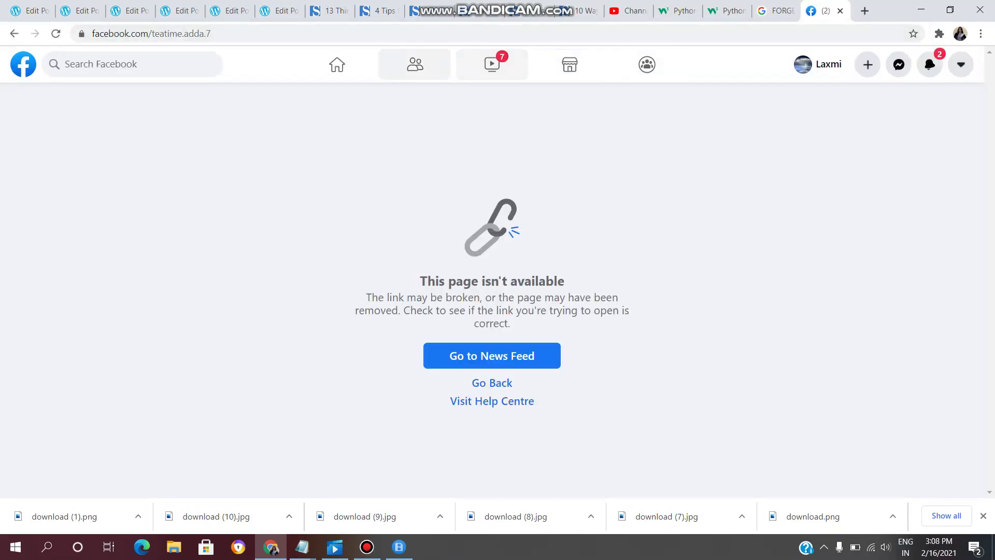
{"action": "left_click", "coordinate": [337, 64]}
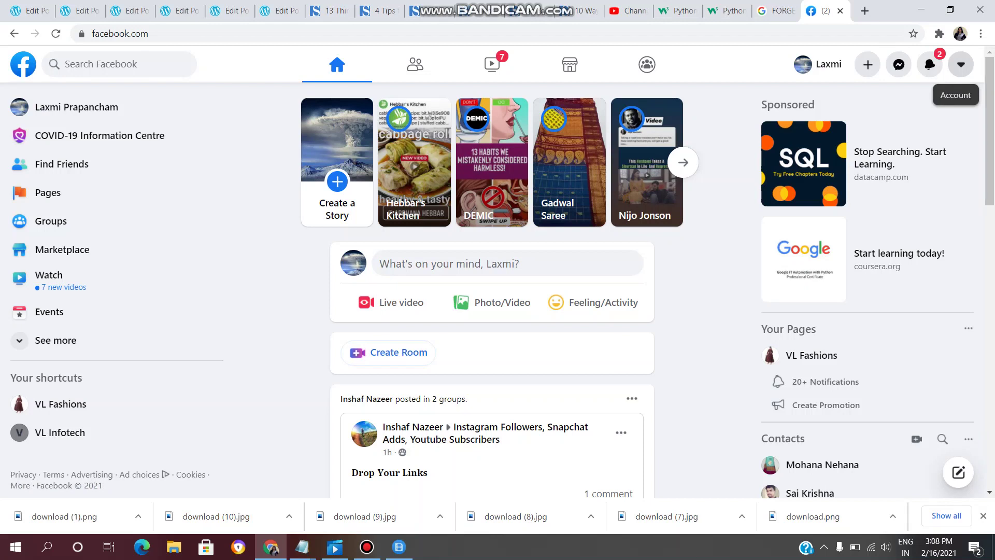
- Open the Memorialisation settings for editing in Facebook's General Account Settings
{"action": "left_click", "coordinate": [962, 65]}
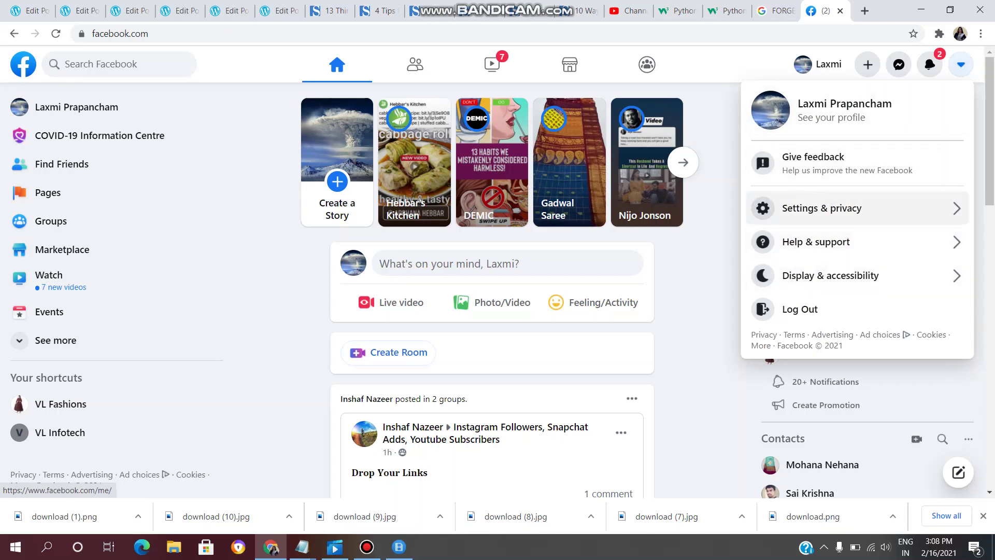
{"action": "left_click", "coordinate": [846, 208]}
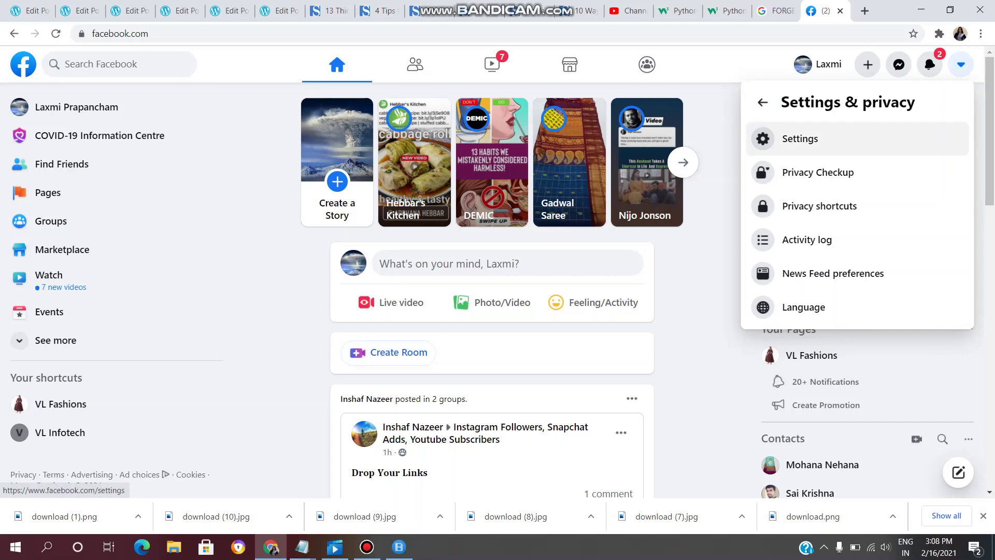
{"action": "left_click", "coordinate": [871, 139]}
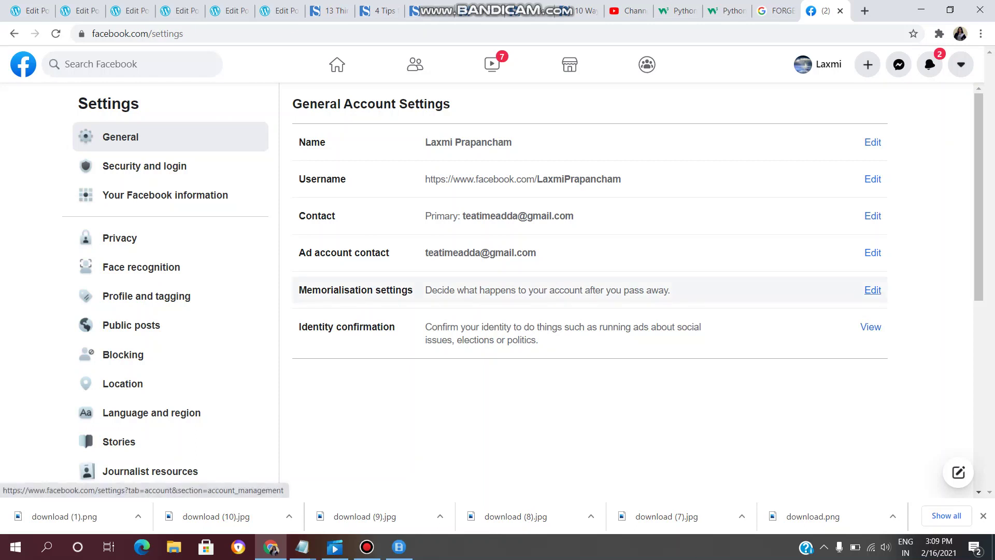
{"action": "left_click", "coordinate": [873, 290]}
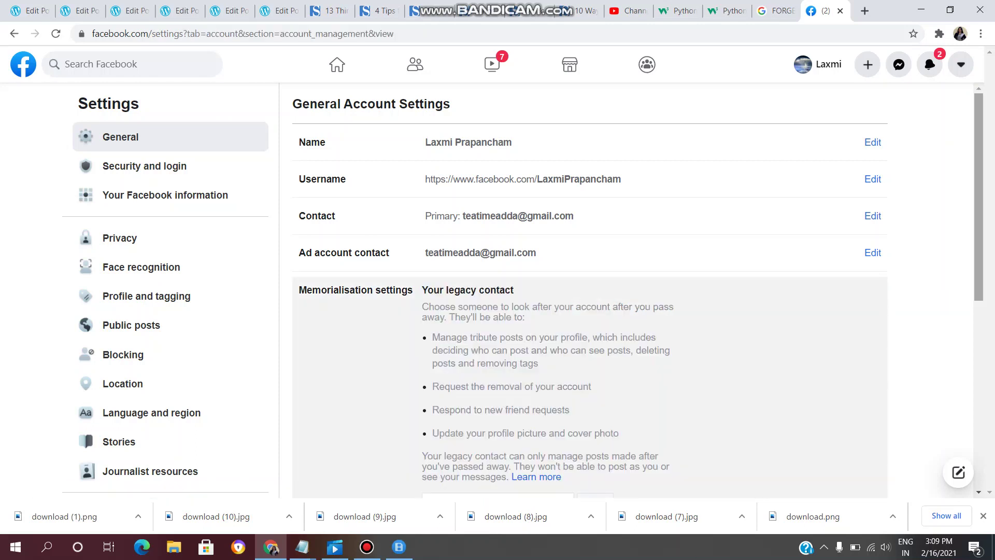
- Examine the list of things a legacy contact can do with the account in the Memorialisation settings
{"action": "scroll", "coordinate": [524, 295], "scroll_direction": "down", "scroll_amount": 2}
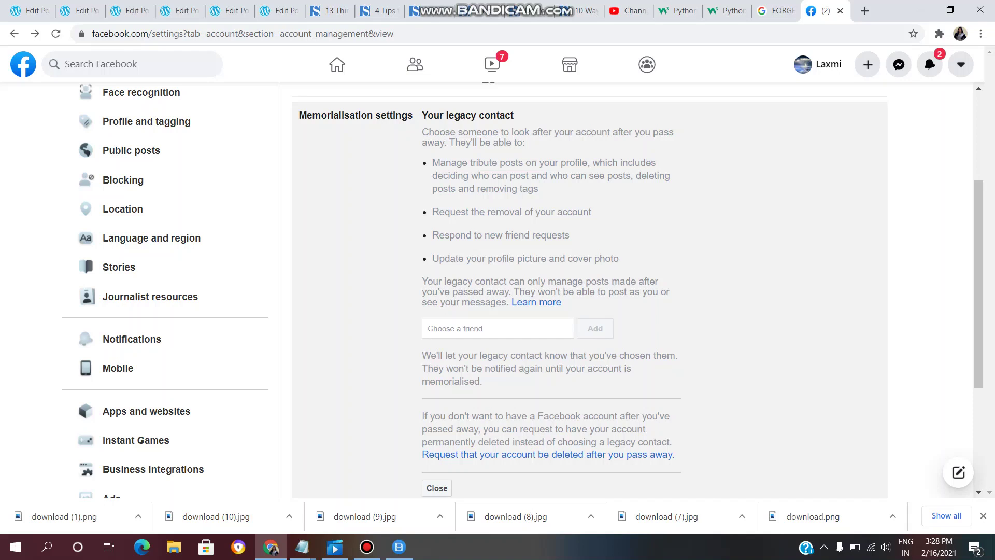
{"action": "left_click_drag", "start_coordinate": [446, 162], "coordinate": [581, 163]}
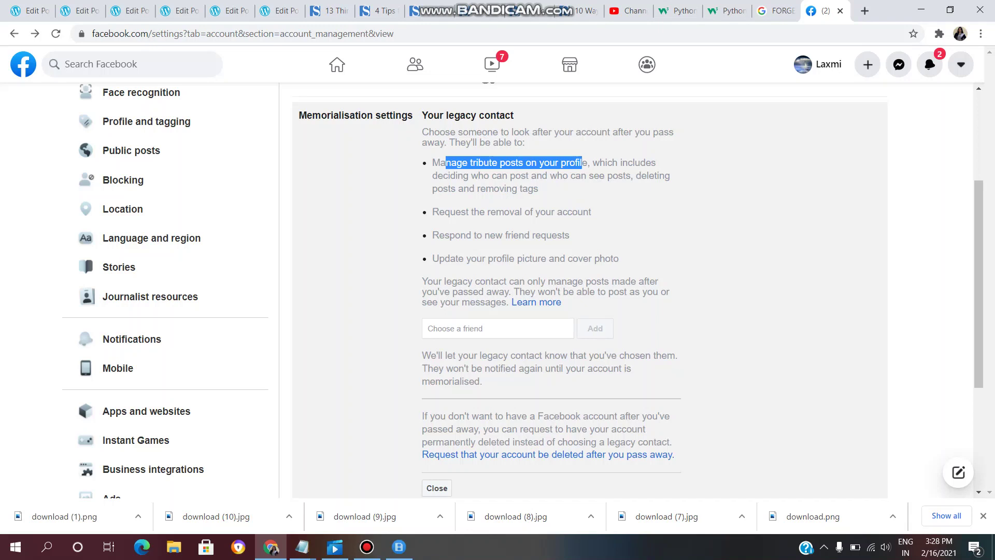
{"action": "left_click_drag", "start_coordinate": [640, 176], "coordinate": [538, 189]}
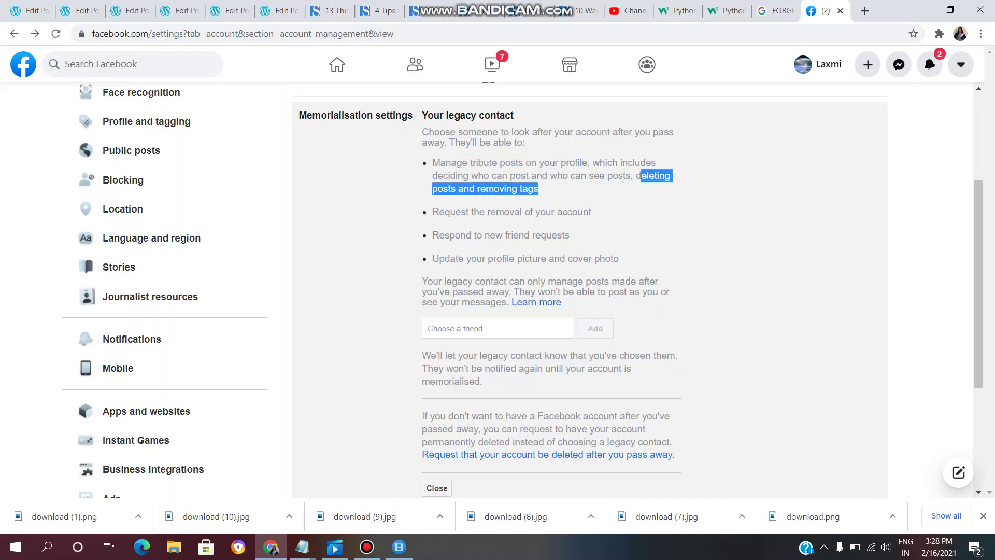
{"action": "left_click_drag", "start_coordinate": [657, 163], "coordinate": [618, 162]}
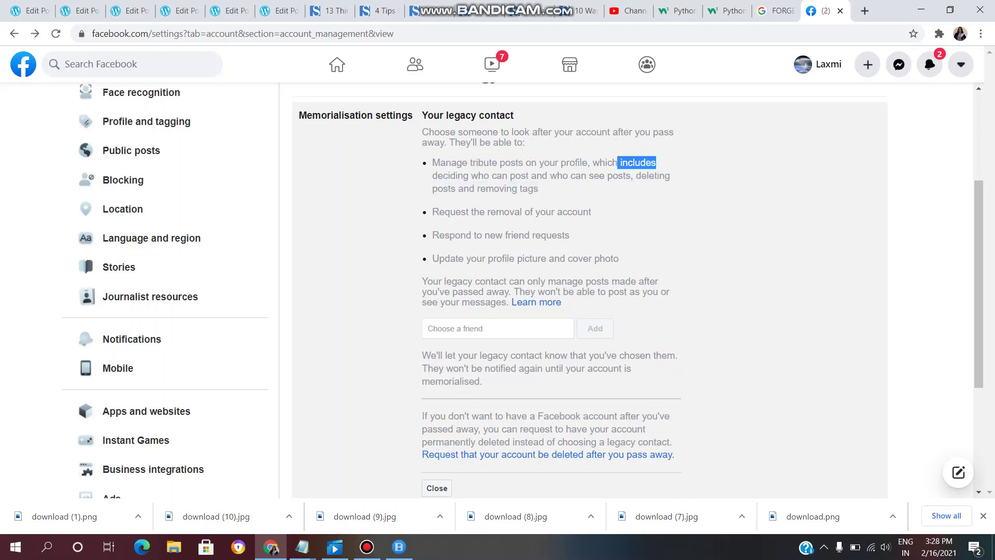
{"action": "left_click_drag", "start_coordinate": [496, 175], "coordinate": [626, 175]}
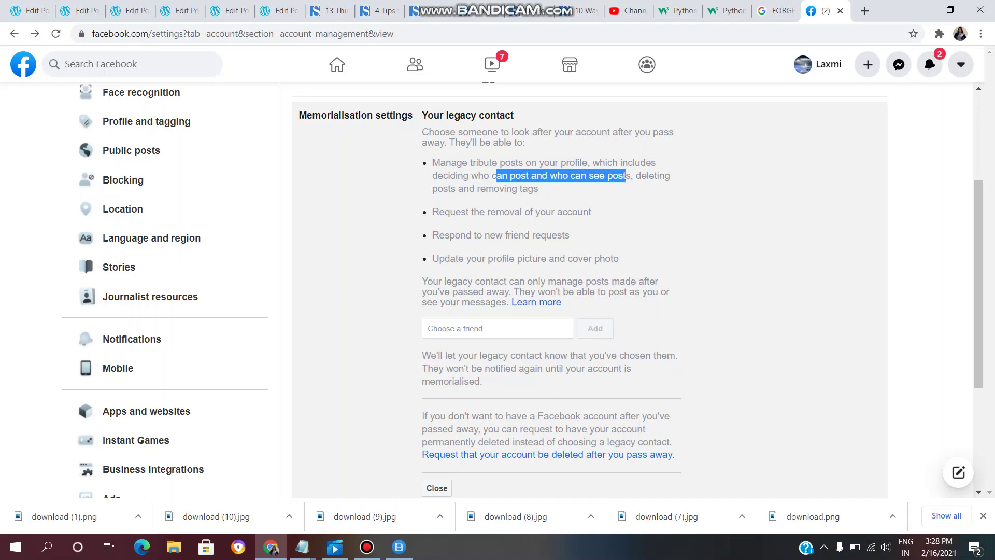
{"action": "left_click_drag", "start_coordinate": [494, 189], "coordinate": [528, 189]}
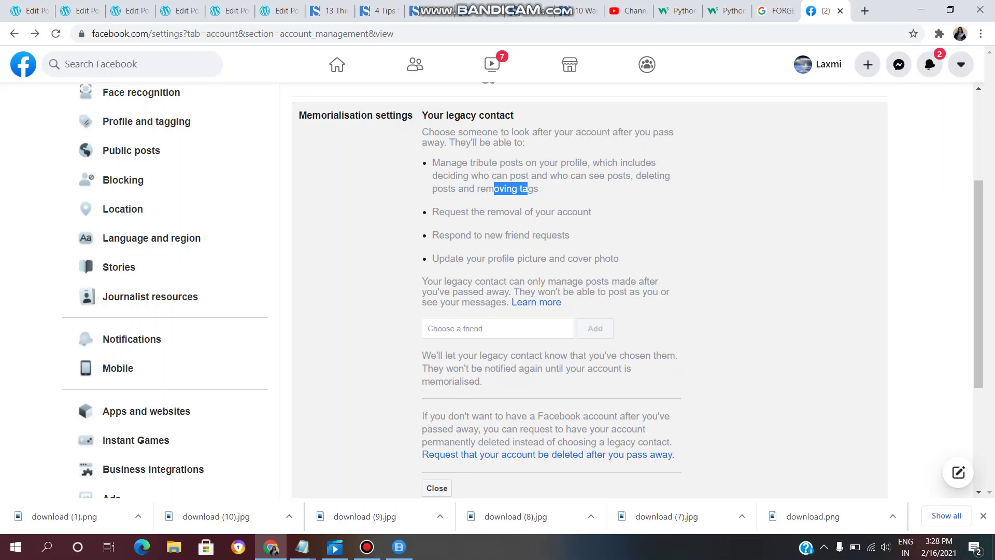
{"action": "left_click_drag", "start_coordinate": [461, 212], "coordinate": [558, 212]}
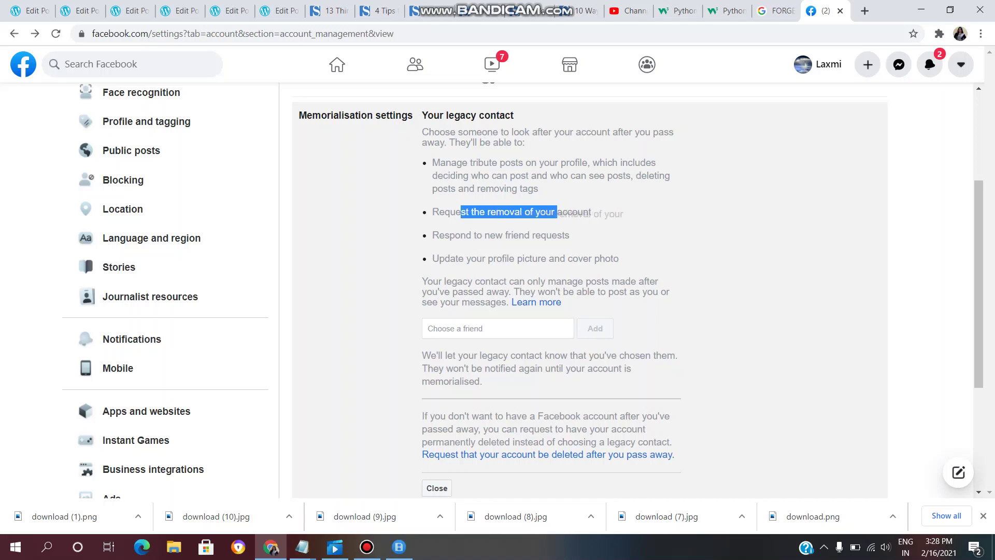
{"action": "left_click_drag", "start_coordinate": [474, 235], "coordinate": [557, 235]}
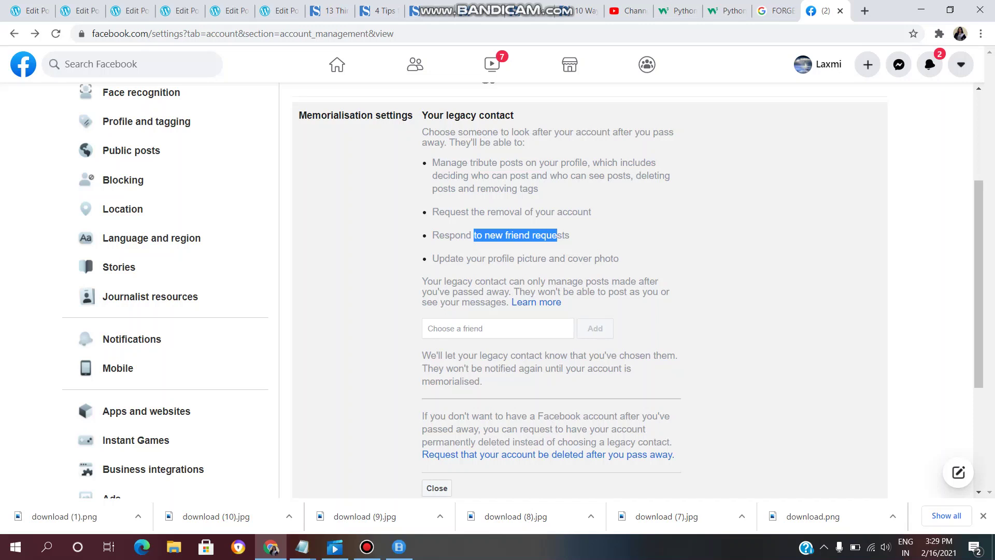
{"action": "left_click_drag", "start_coordinate": [509, 258], "coordinate": [619, 258]}
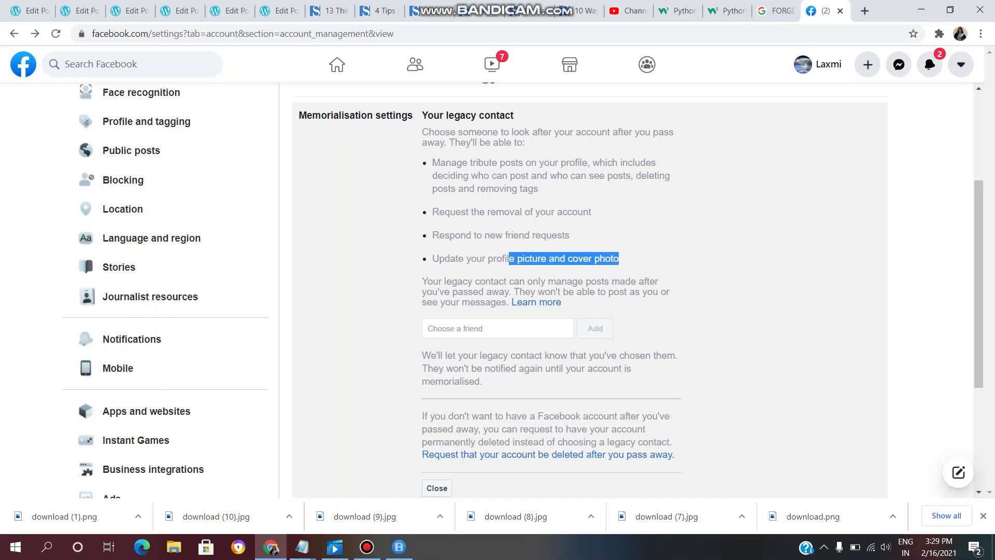
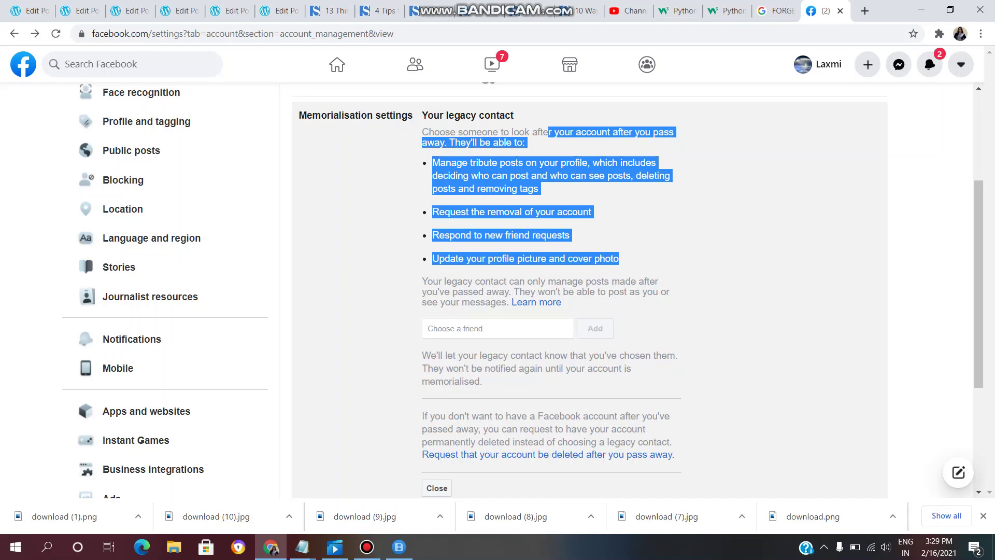
{"action": "left_click_drag", "start_coordinate": [549, 132], "coordinate": [601, 258]}
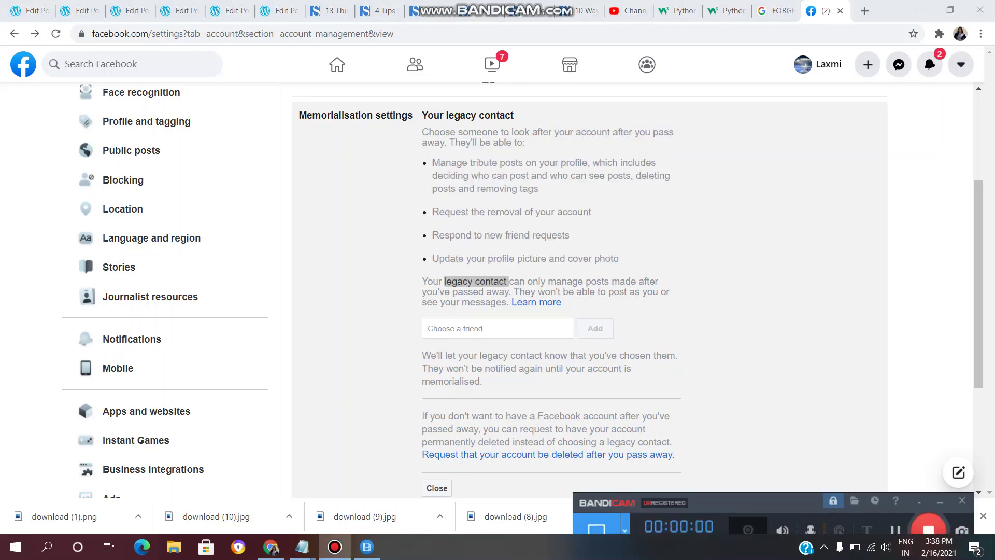
- Review the legacy contact's limits, the friend selection field, the notification note and the account deletion alternative
{"action": "left_click", "coordinate": [451, 328]}
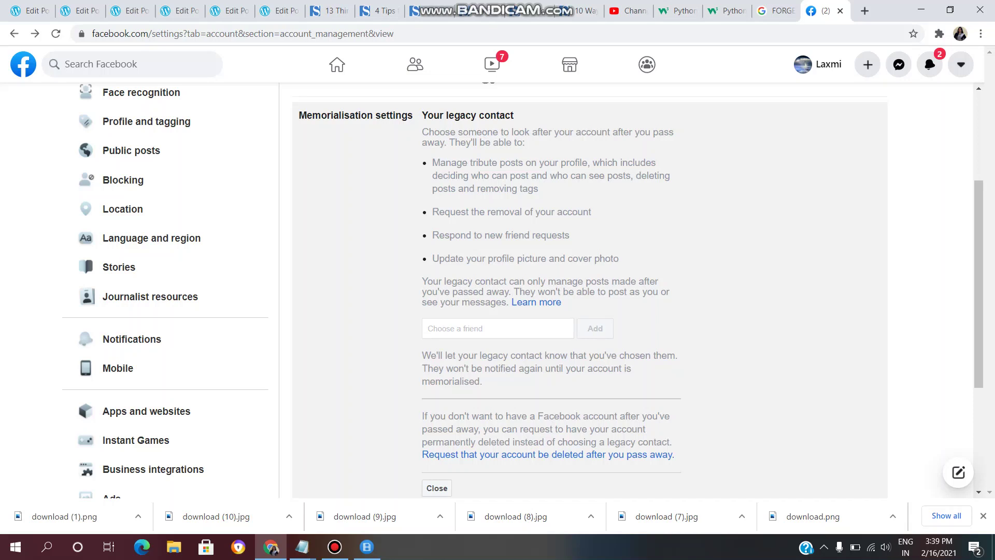
{"action": "left_click_drag", "start_coordinate": [452, 281], "coordinate": [507, 282]}
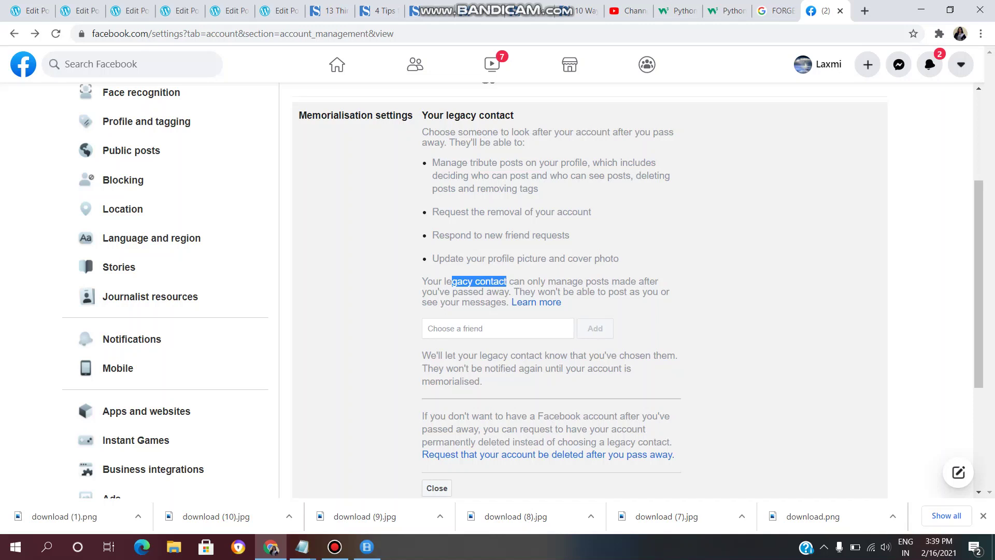
{"action": "left_click_drag", "start_coordinate": [519, 281], "coordinate": [604, 282]}
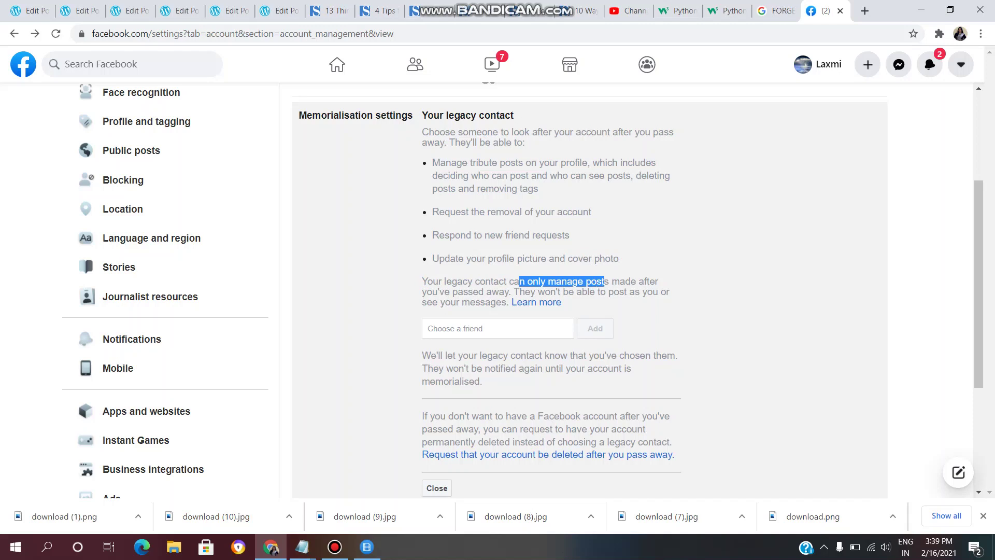
{"action": "left_click_drag", "start_coordinate": [469, 282], "coordinate": [499, 281]}
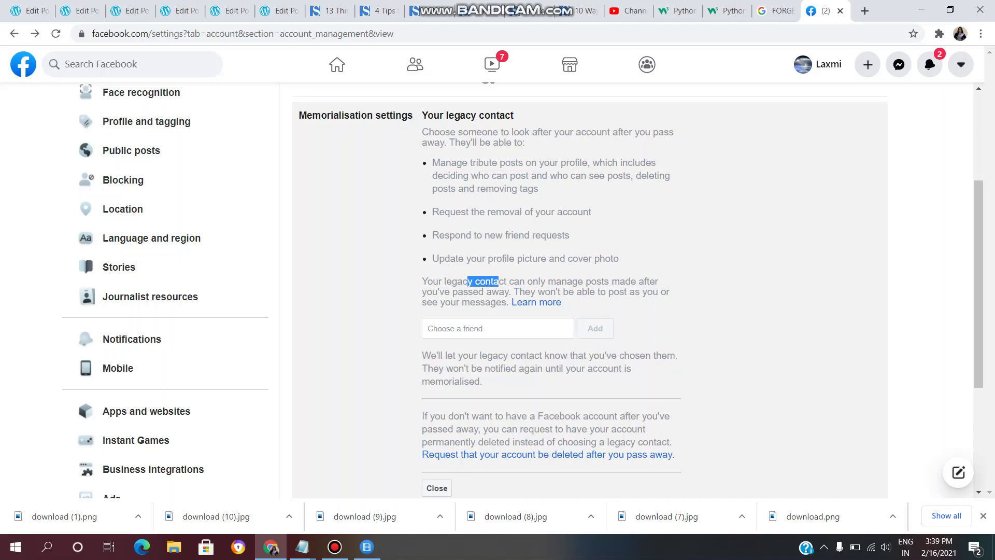
{"action": "left_click", "coordinate": [436, 328]}
{"action": "left_click_drag", "start_coordinate": [447, 356], "coordinate": [535, 356]}
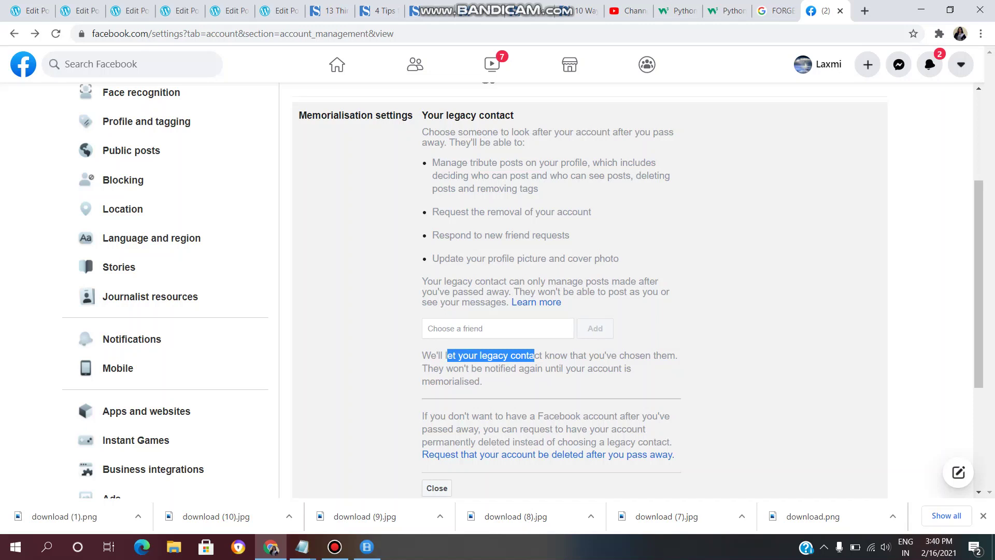
{"action": "left_click_drag", "start_coordinate": [423, 415], "coordinate": [534, 442]}
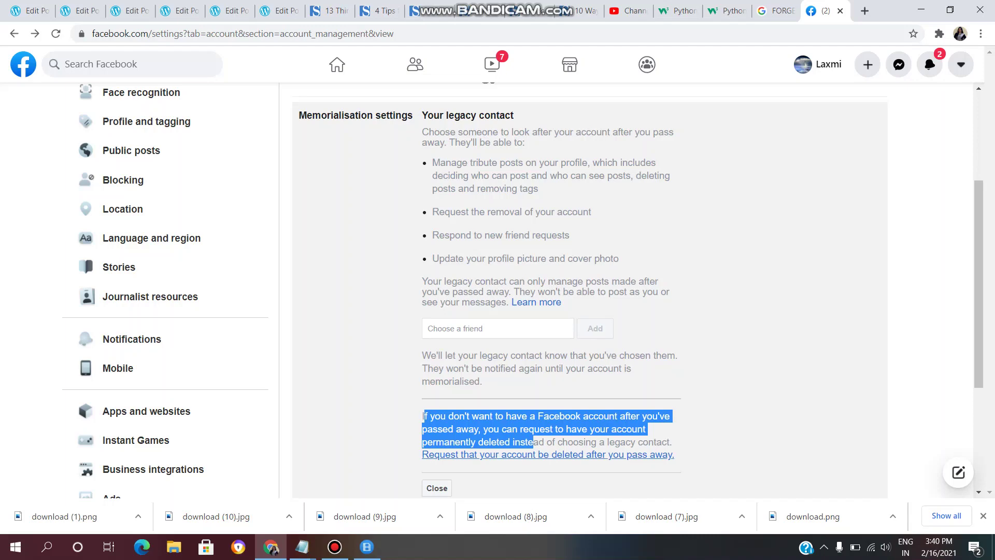
- Open the request to delete the account after passing away, review its confirmation text and close the dialog
{"action": "left_click", "coordinate": [548, 455]}
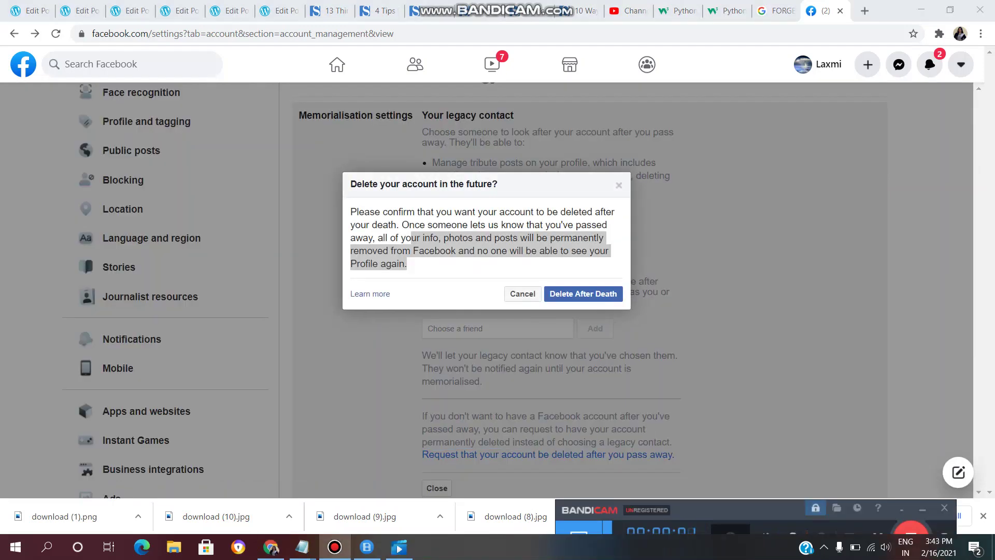
{"action": "left_click_drag", "start_coordinate": [364, 184], "coordinate": [498, 184]}
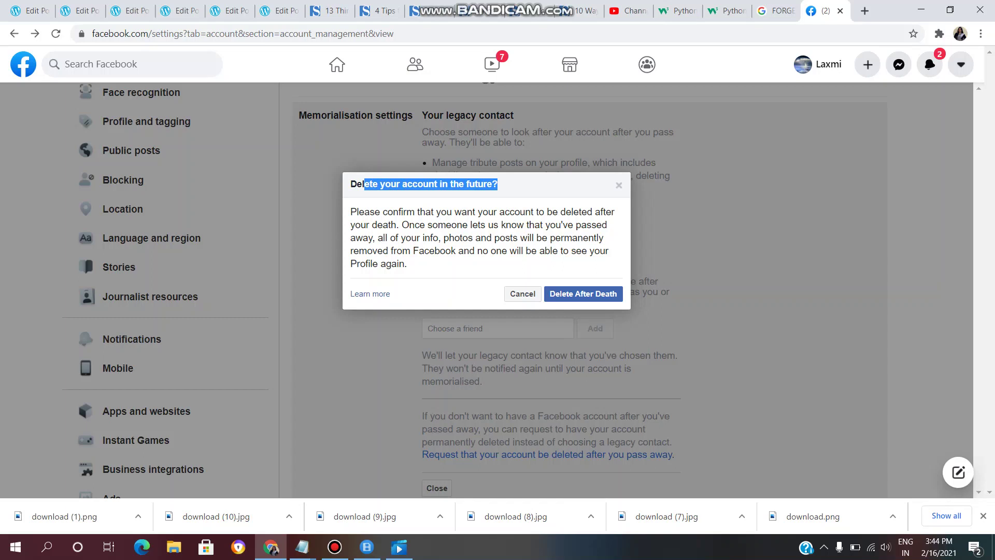
{"action": "left_click_drag", "start_coordinate": [359, 212], "coordinate": [408, 265]}
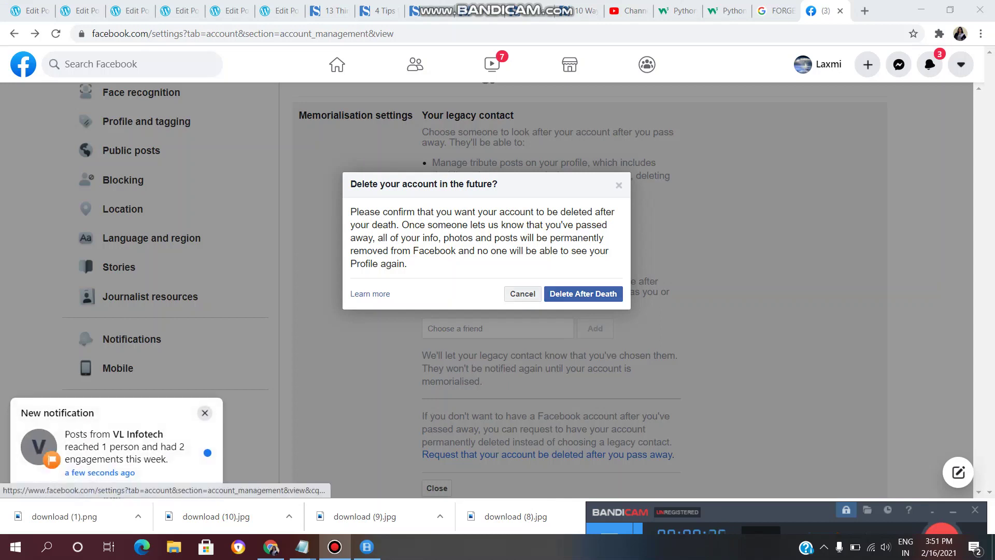
{"action": "left_click", "coordinate": [583, 293]}
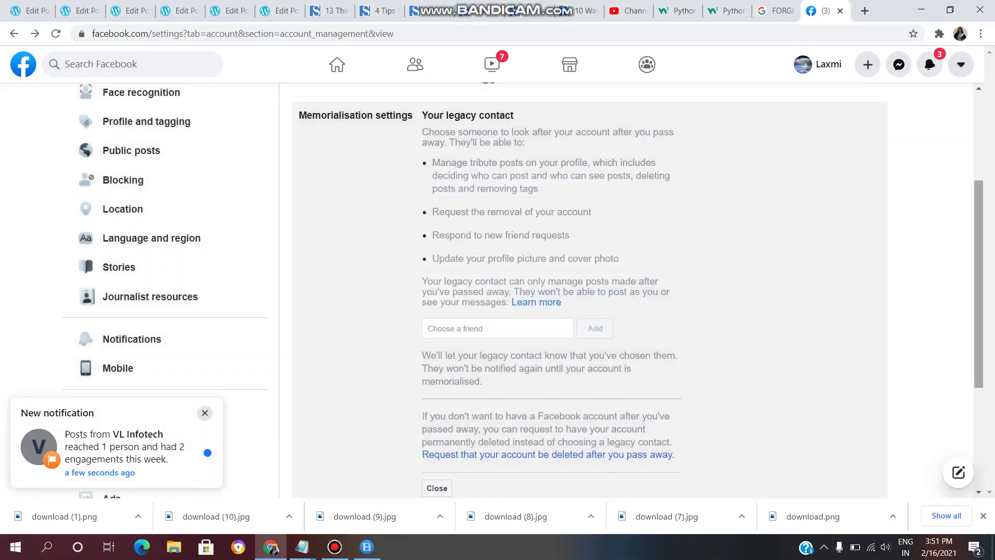
- Open the Help Centre article about legacy contacts and review what a legacy contact can and can't do
{"action": "scroll", "coordinate": [523, 291], "scroll_direction": "down", "scroll_amount": 2}
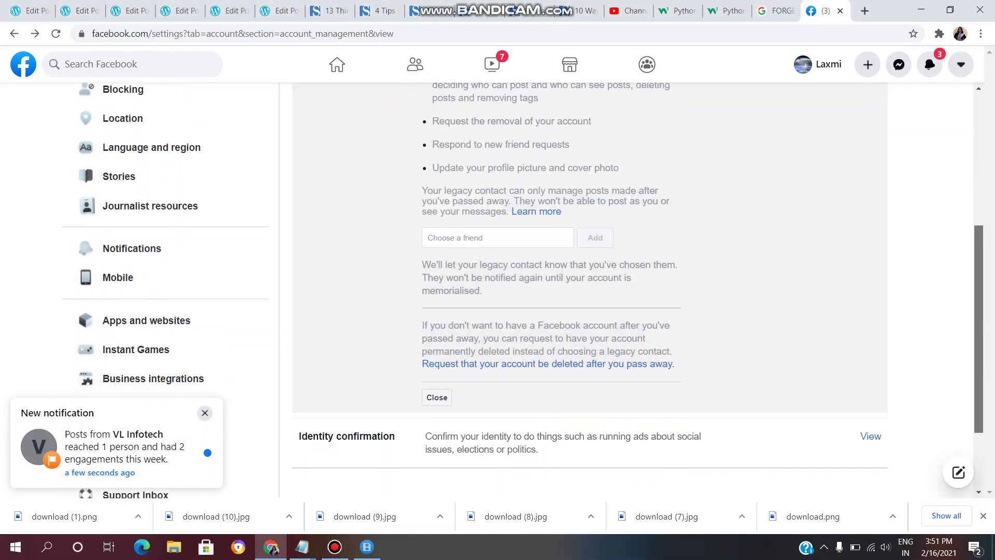
{"action": "scroll", "coordinate": [523, 291], "scroll_direction": "up", "scroll_amount": 2}
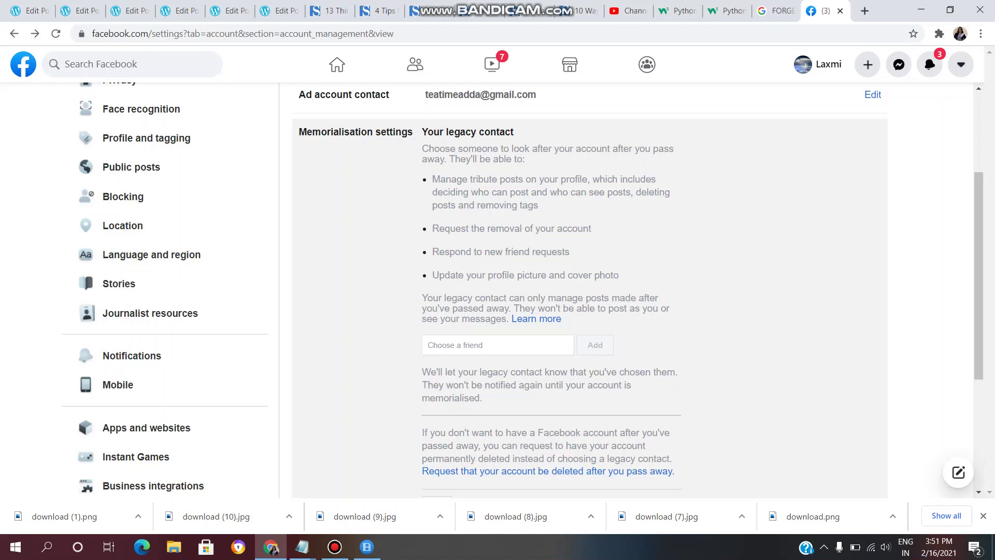
{"action": "scroll", "coordinate": [978, 275], "scroll_direction": "down", "scroll_amount": 1}
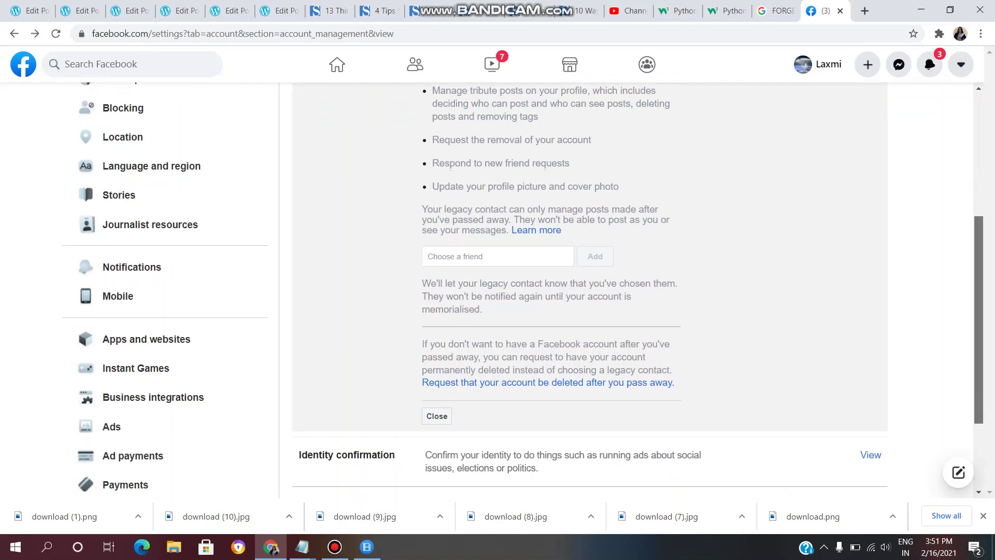
{"action": "scroll", "coordinate": [536, 281], "scroll_direction": "up", "scroll_amount": 1}
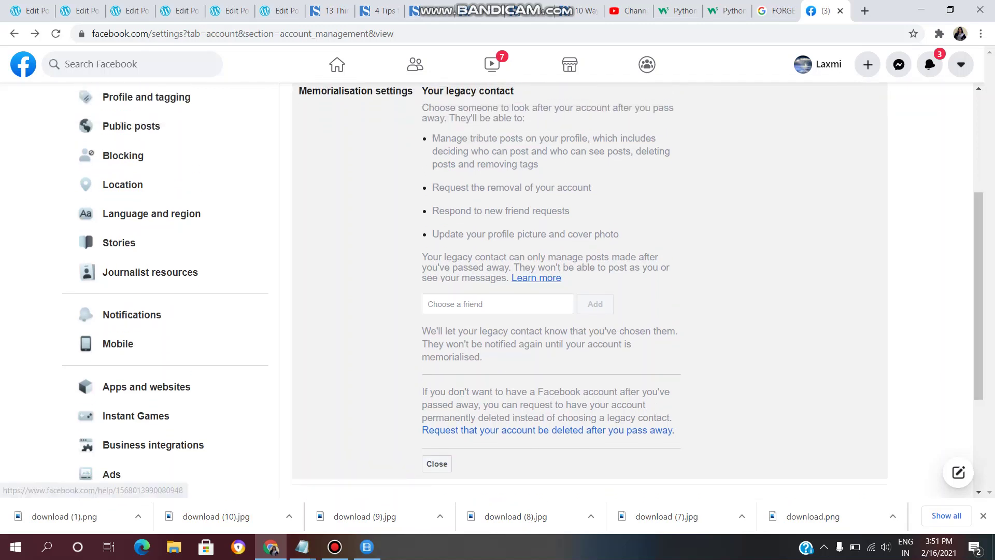
{"action": "left_click", "coordinate": [537, 277]}
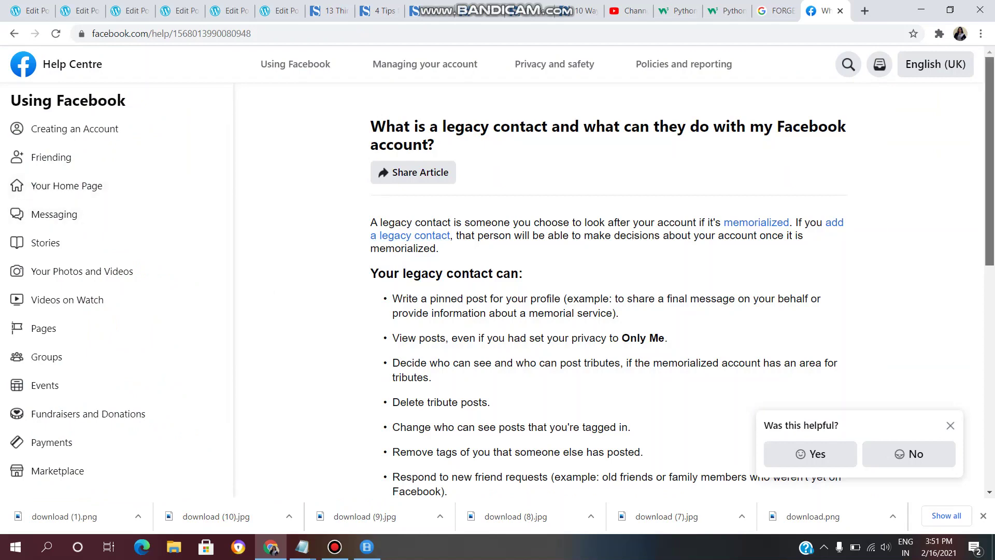
{"action": "scroll", "coordinate": [608, 277], "scroll_direction": "down", "scroll_amount": 3}
{"action": "scroll", "coordinate": [609, 277], "scroll_direction": "down", "scroll_amount": 4}
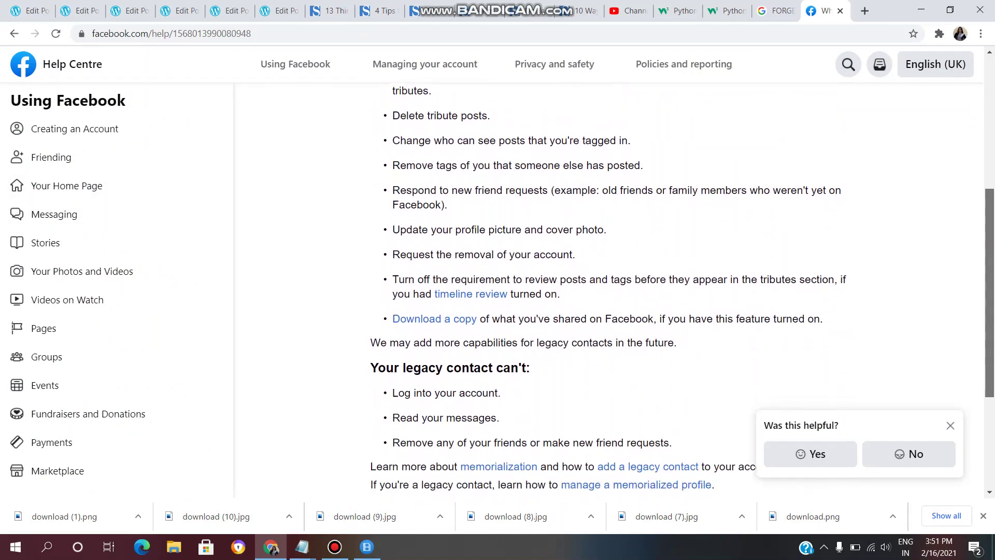
{"action": "scroll", "coordinate": [609, 277], "scroll_direction": "down", "scroll_amount": 2}
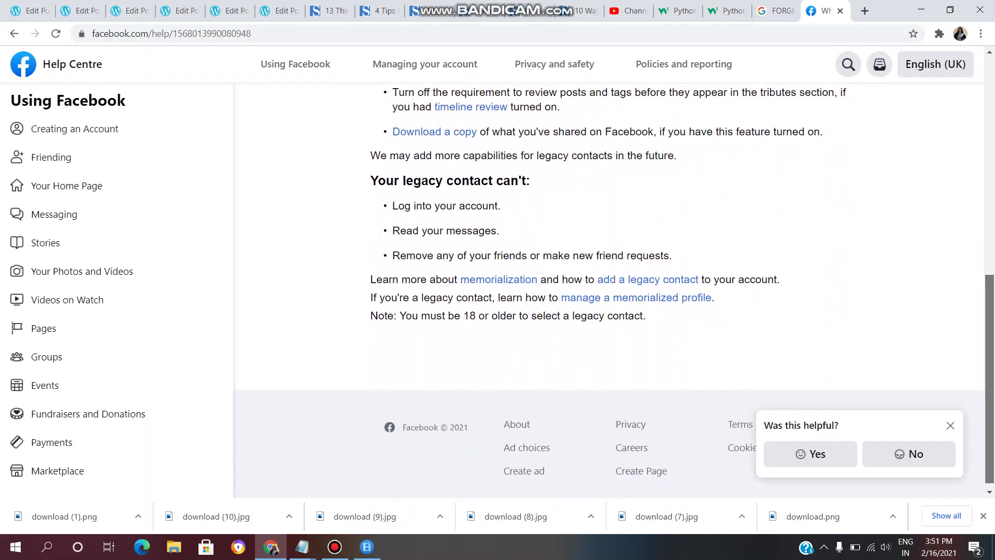
{"action": "scroll", "coordinate": [609, 277], "scroll_direction": "up", "scroll_amount": 2}
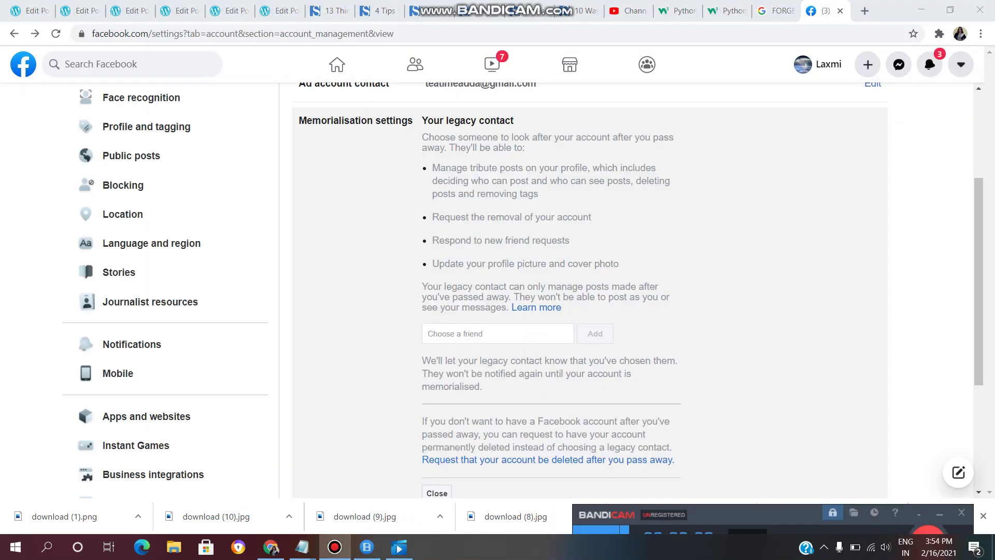